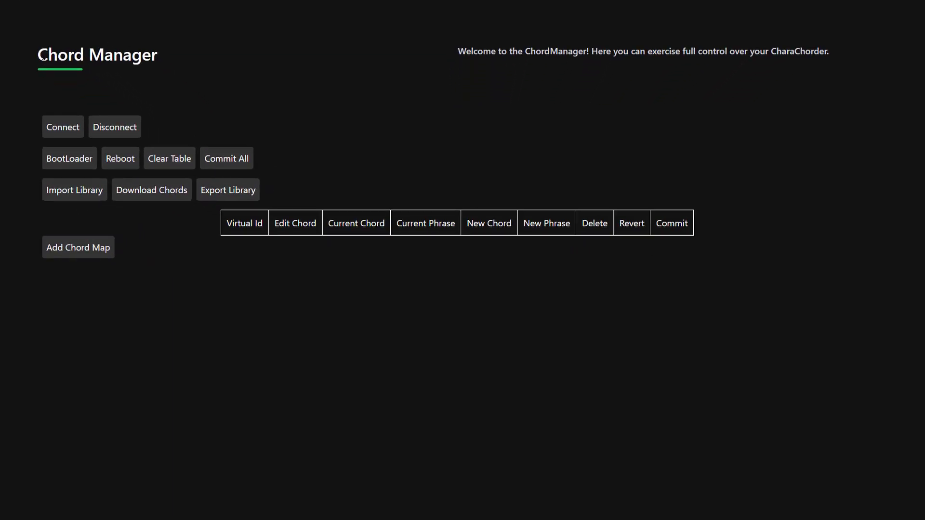
# - Connect the Chord Manager to the CharaChorder 1 device on serial port COM3
pyautogui.moveTo(44, 57); pyautogui.dragTo(159, 60)
pyautogui.click(168, 75)
pyautogui.click(68, 137)
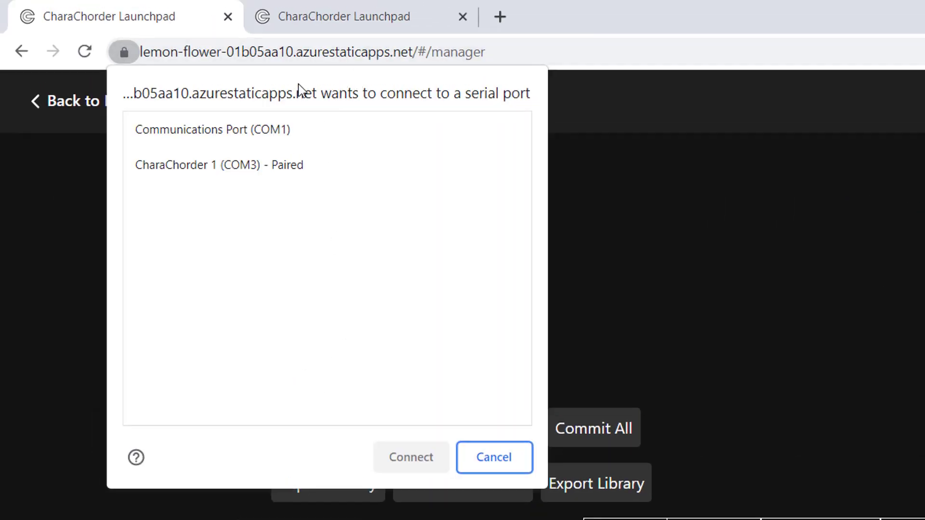
pyautogui.click(195, 171)
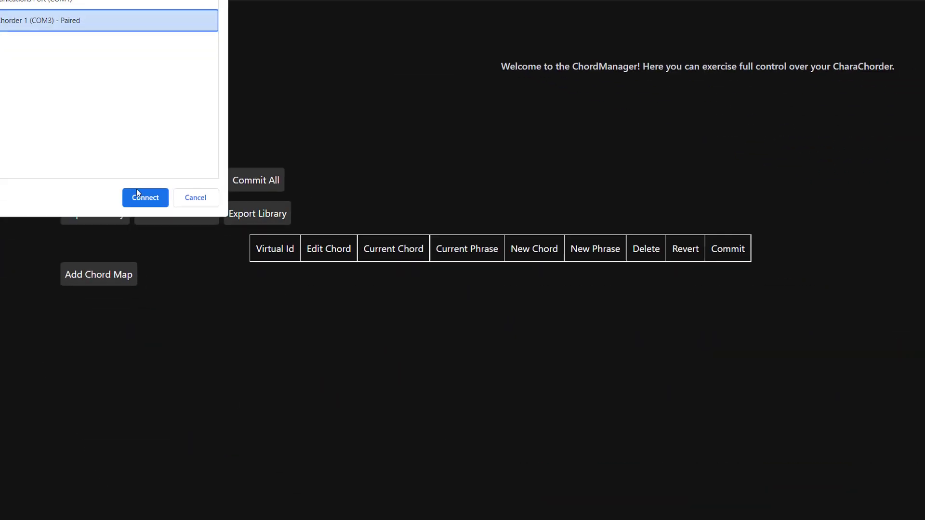
pyautogui.click(140, 197)
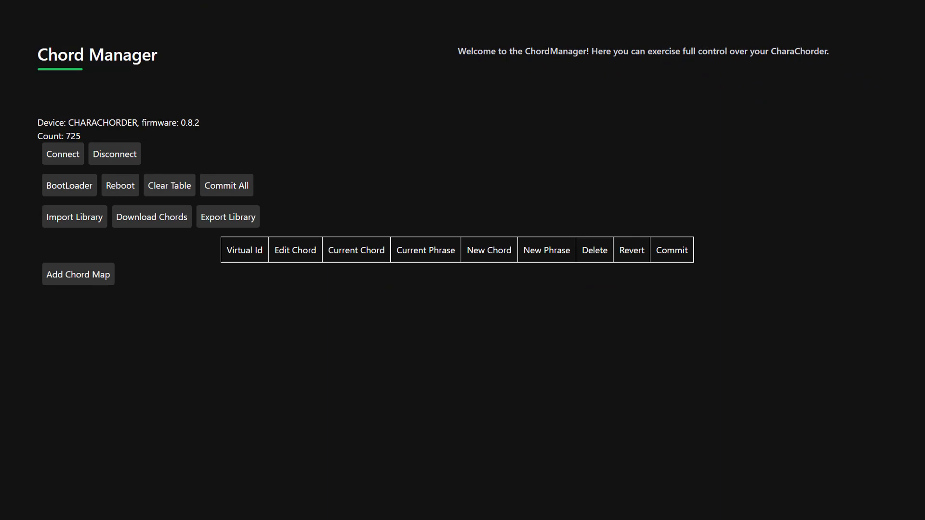
# - Check the connected device's firmware version and chord count
pyautogui.moveTo(141, 122); pyautogui.dragTo(202, 130)
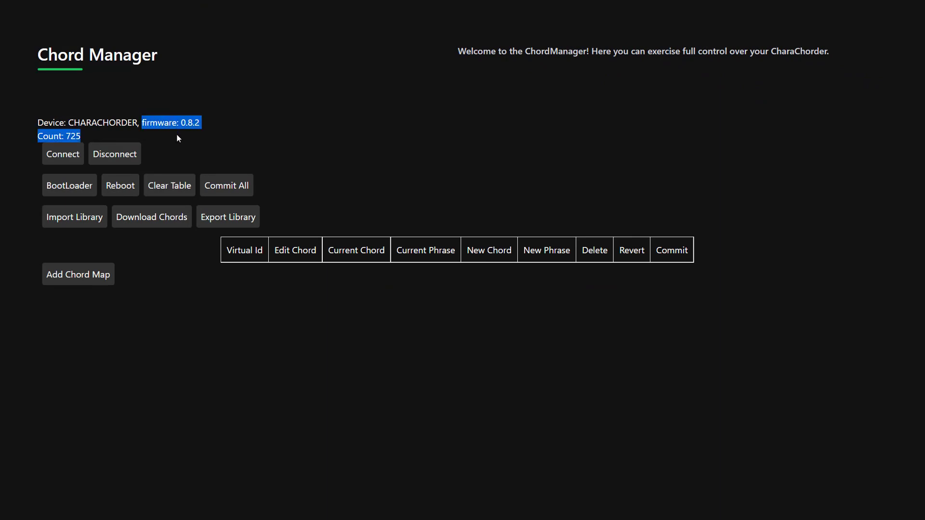
pyautogui.click(93, 135)
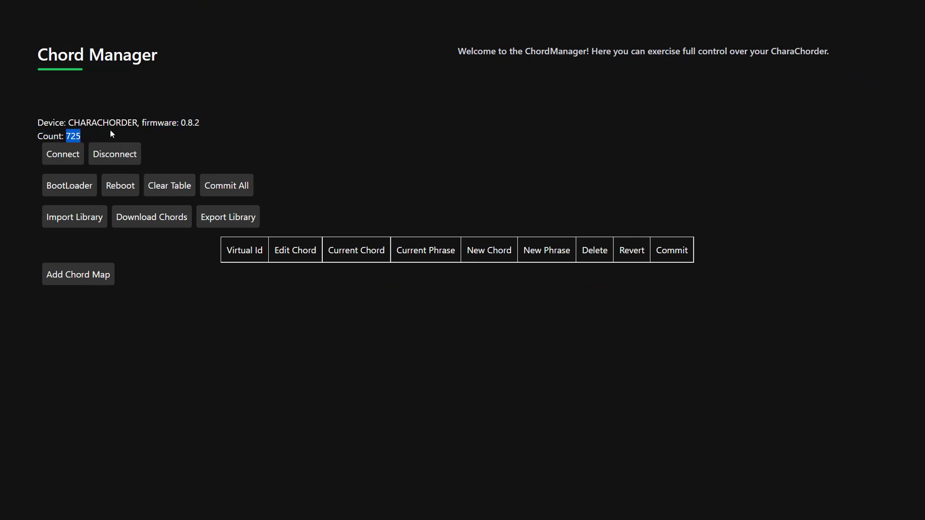
pyautogui.click(109, 131)
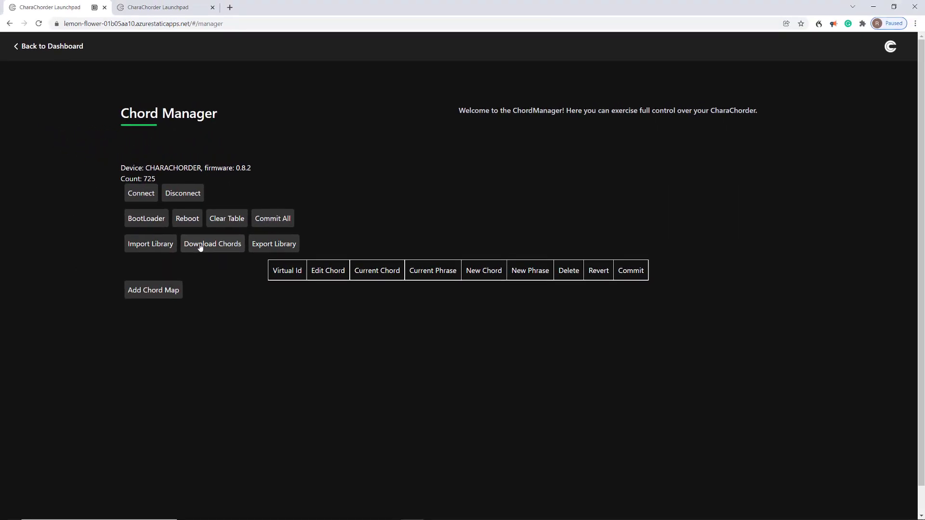
# - Download the chords from the device and look through the list of chords and their phrases
pyautogui.click(200, 245)
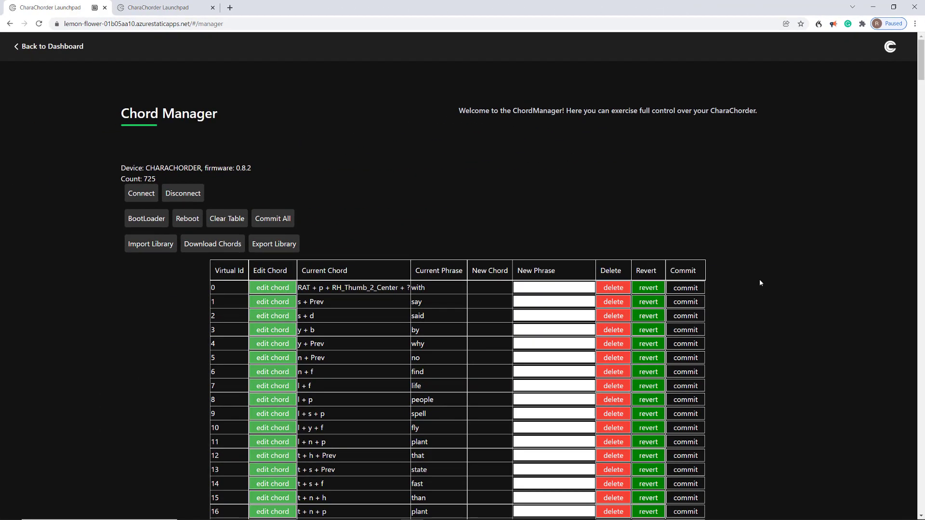
pyautogui.scroll(-8, 450, 344)
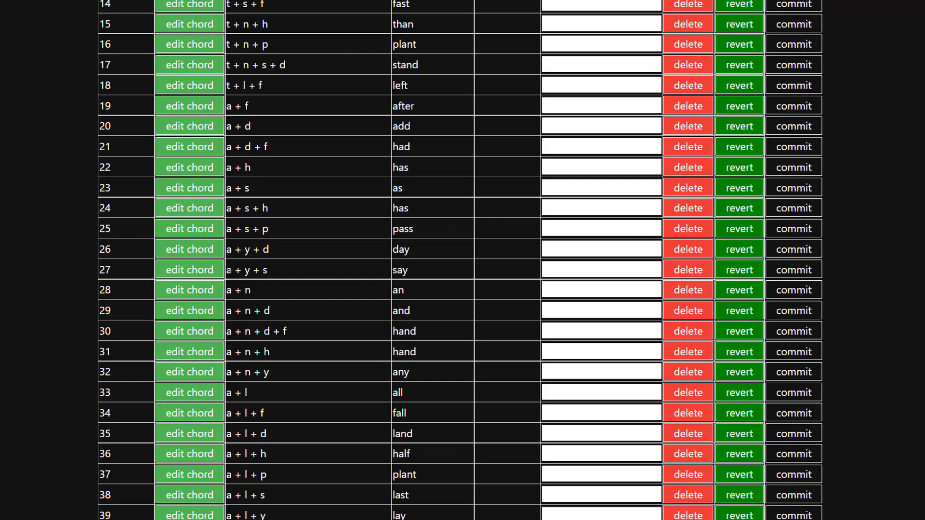
pyautogui.moveTo(301, 263); pyautogui.dragTo(399, 260)
pyautogui.doubleClick(387, 279)
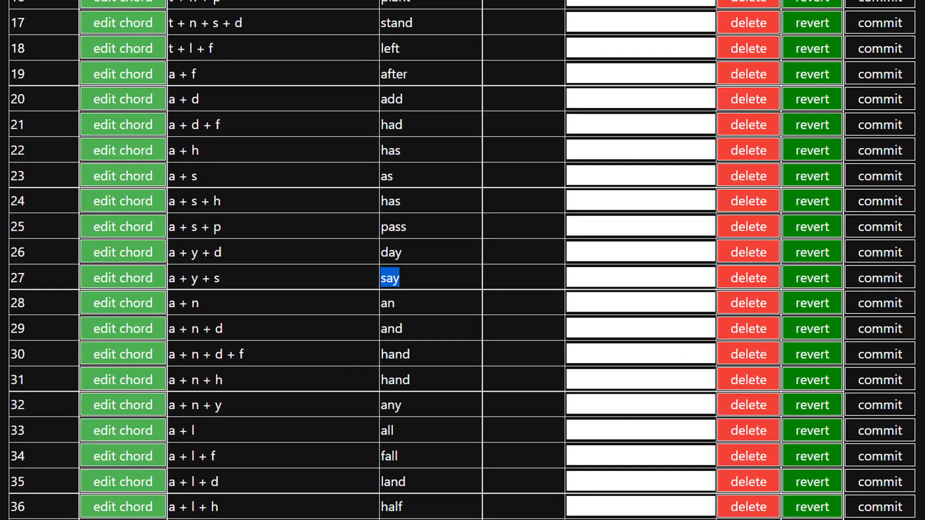
pyautogui.scroll(1, 463, 260)
pyautogui.scroll(10, 462, 260)
pyautogui.scroll(-20, 462, 260)
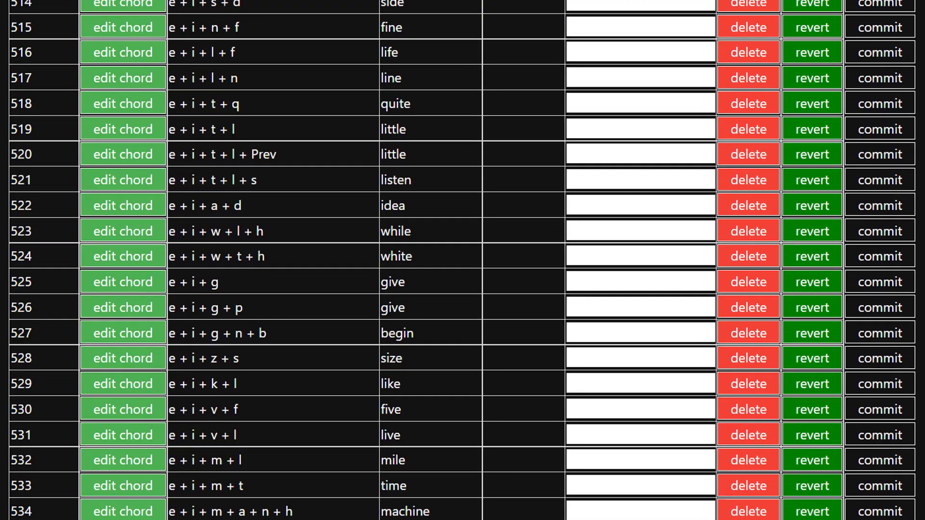
pyautogui.scroll(-20, 463, 260)
pyautogui.scroll(-20, 463, 260)
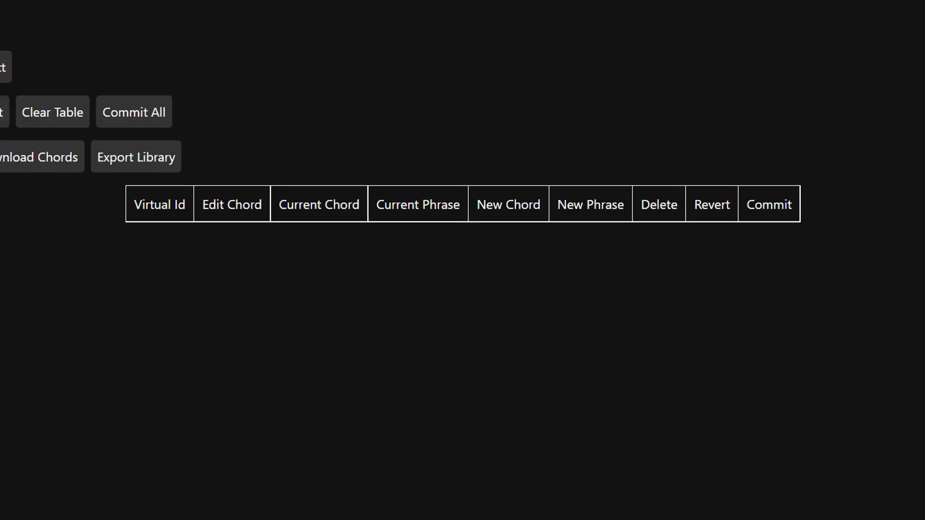
# - Reconnect to the CharaChorder 1 on COM3 with an empty chord table
pyautogui.click(63, 94)
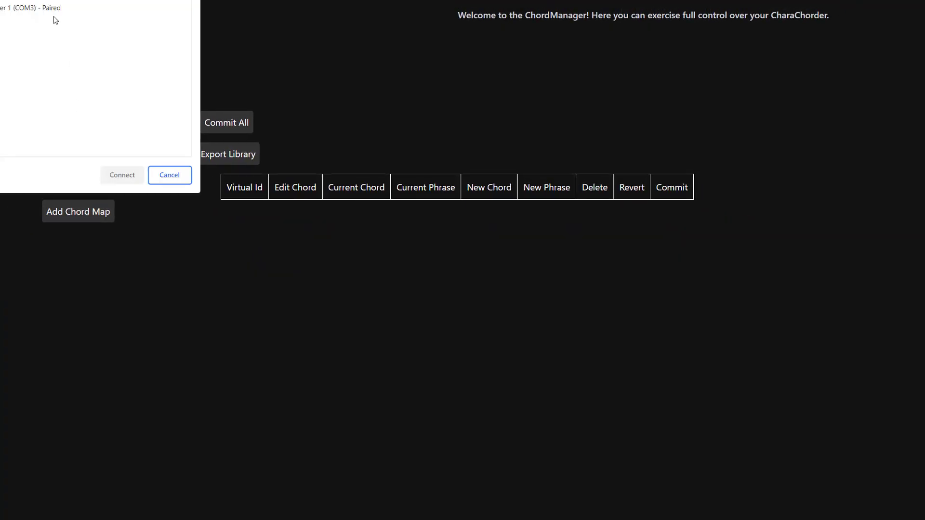
pyautogui.click(53, 14)
pyautogui.click(120, 174)
# - Add a chord map and enter Chord Manager as its new phrase
pyautogui.click(95, 247)
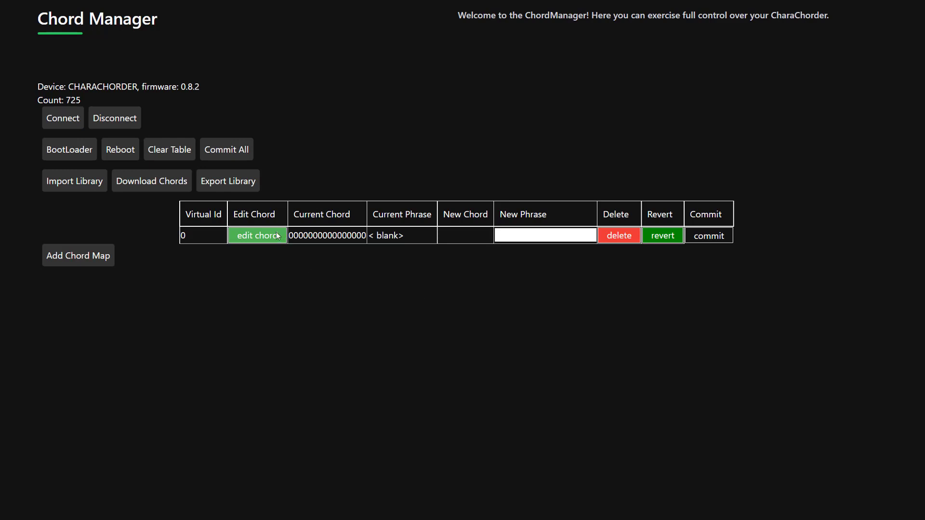
pyautogui.click(542, 234)
pyautogui.write('Chor')
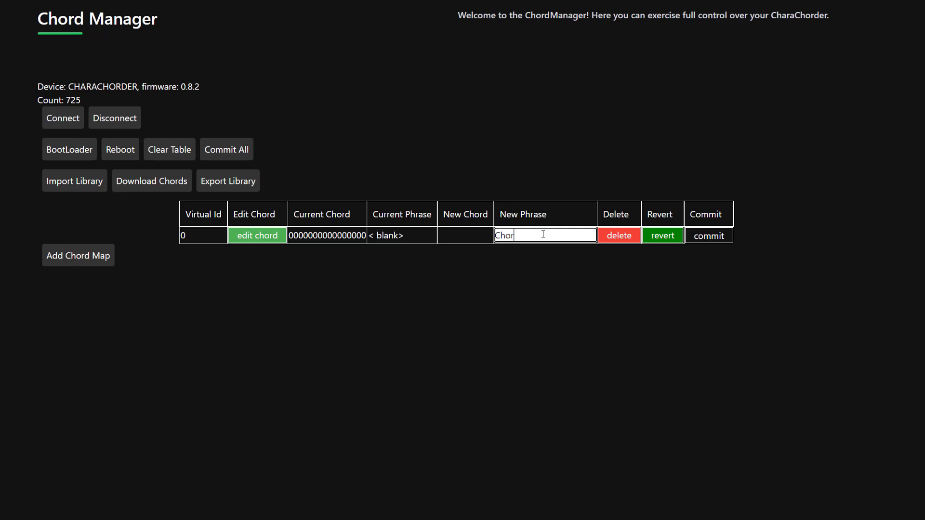
pyautogui.write('d Manager')
pyautogui.moveTo(495, 235); pyautogui.dragTo(559, 236)
pyautogui.click(568, 263)
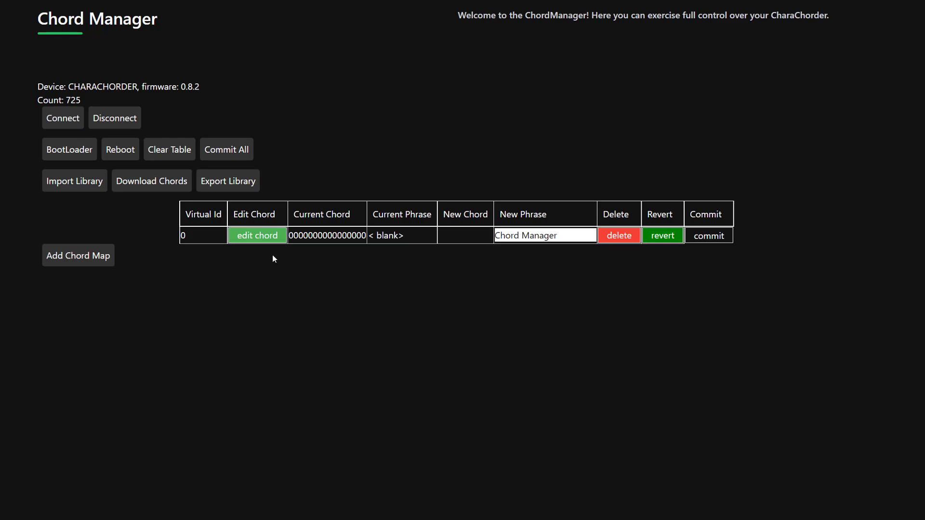
# - Record LAT + LAT + m + RSK + f as the new chord for the Chord Manager phrase and commit the chord map
pyautogui.click(265, 240)
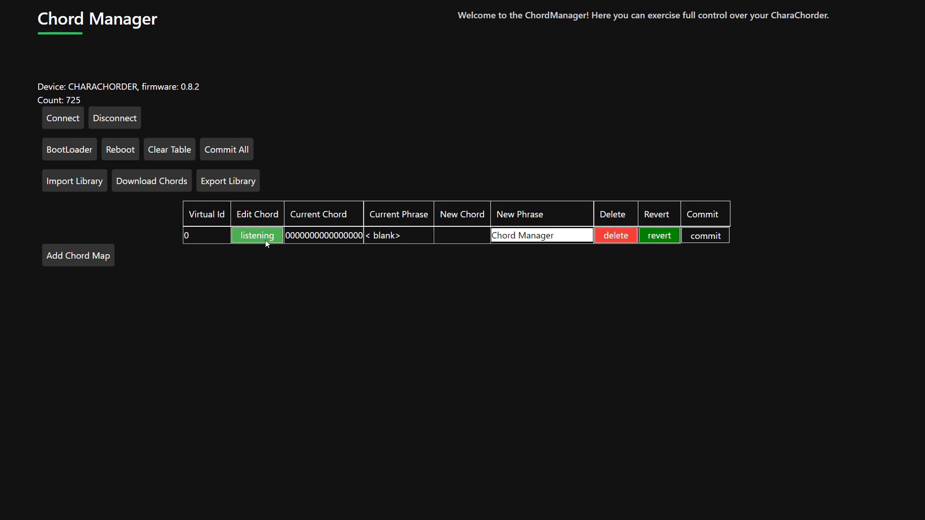
pyautogui.hotkey('m', 'f')
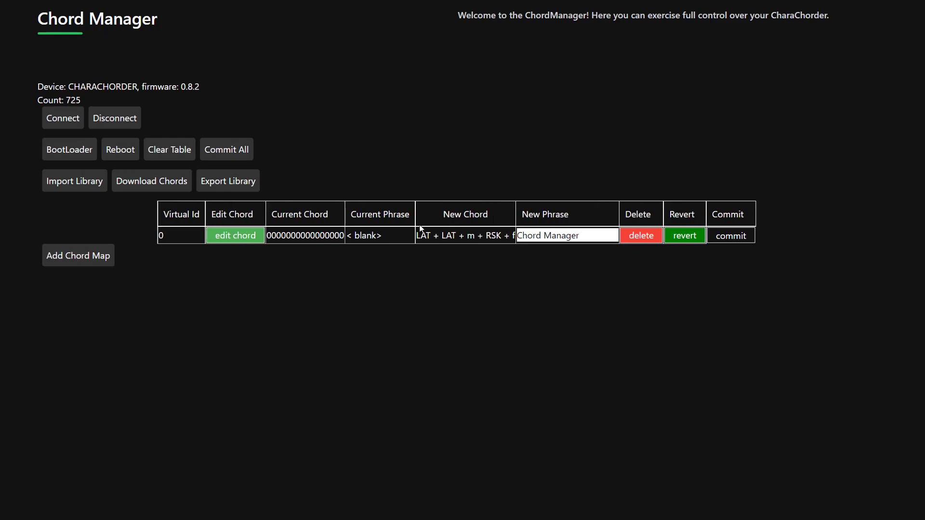
pyautogui.moveTo(451, 236); pyautogui.dragTo(582, 238)
pyautogui.click(496, 242)
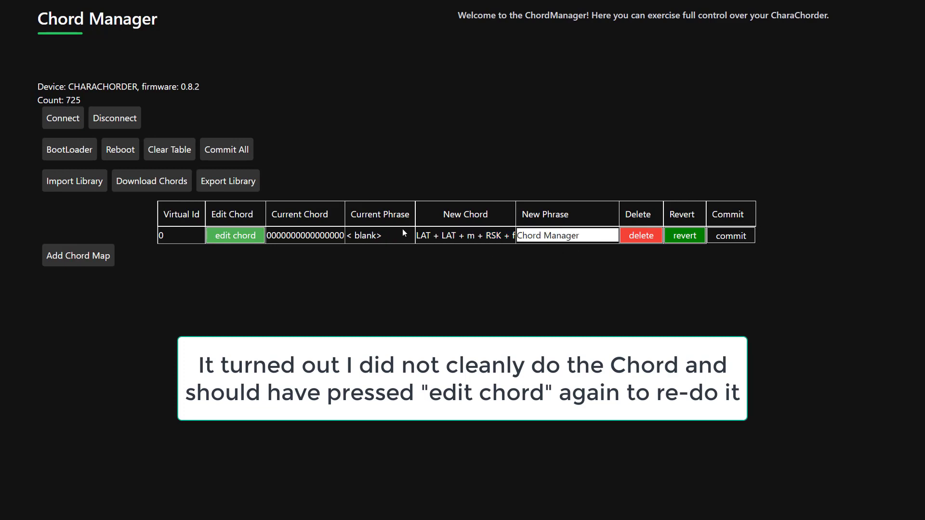
pyautogui.tripleClick(446, 236)
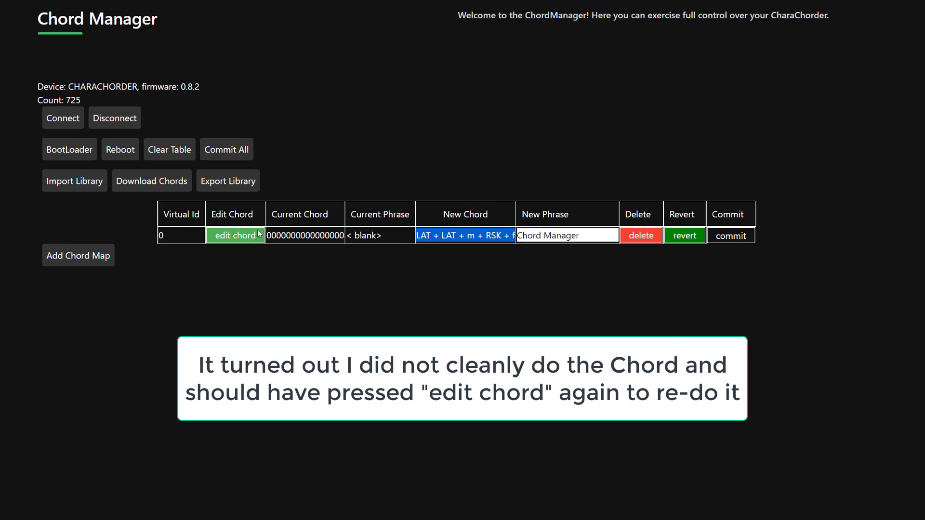
pyautogui.click(487, 235)
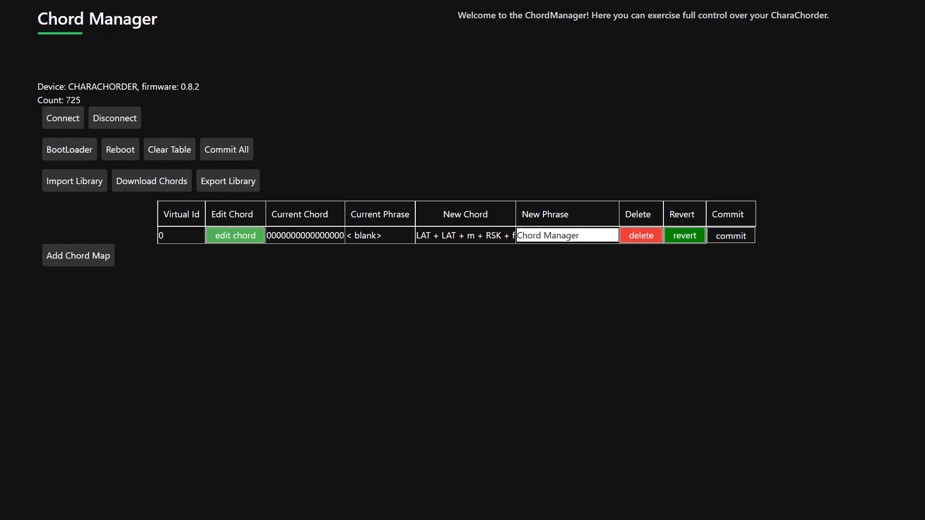
pyautogui.click(265, 108)
pyautogui.click(729, 242)
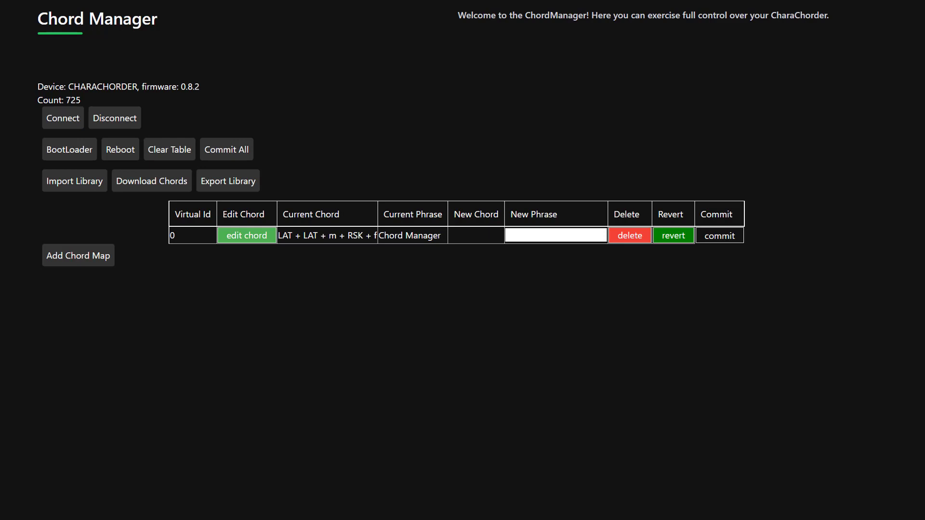
# - Reconnect to the CharaChorder 1 on COM3 and download its updated chords into the table
pyautogui.click(64, 93)
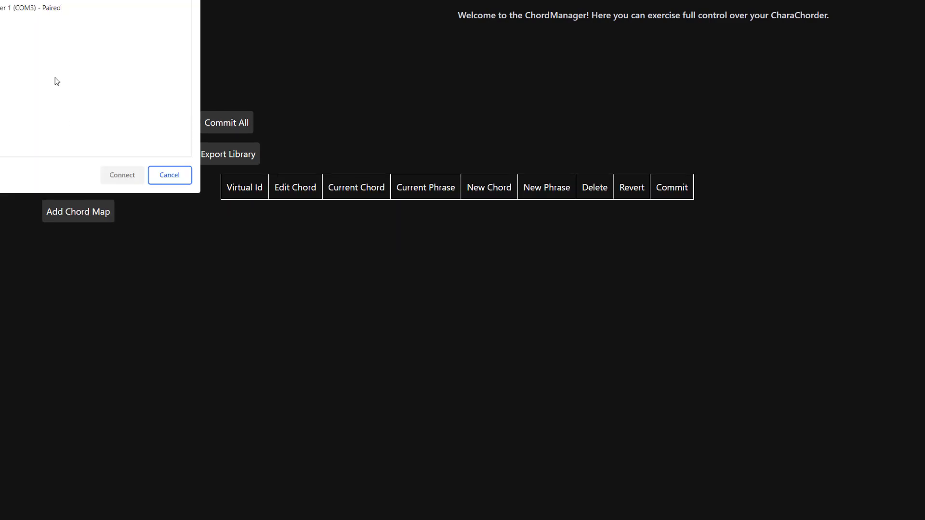
pyautogui.click(120, 175)
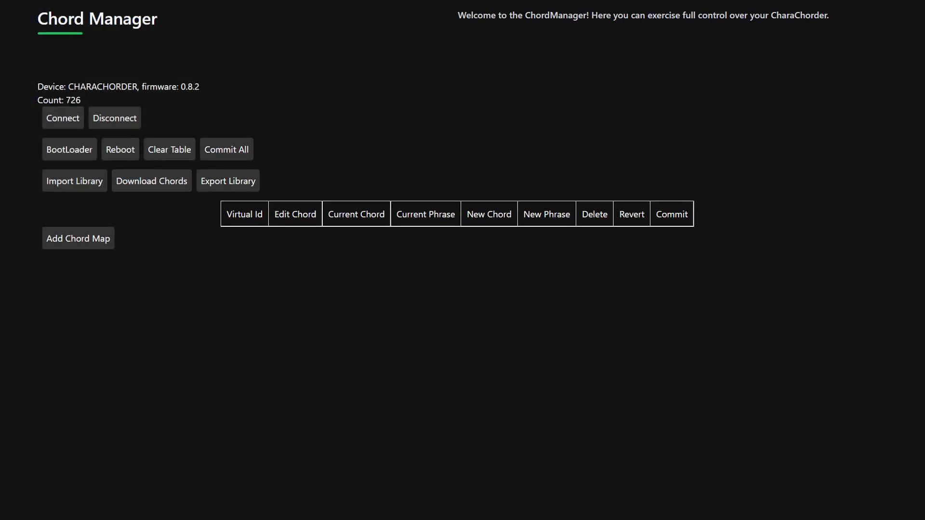
pyautogui.doubleClick(103, 103)
pyautogui.click(224, 109)
pyautogui.click(183, 188)
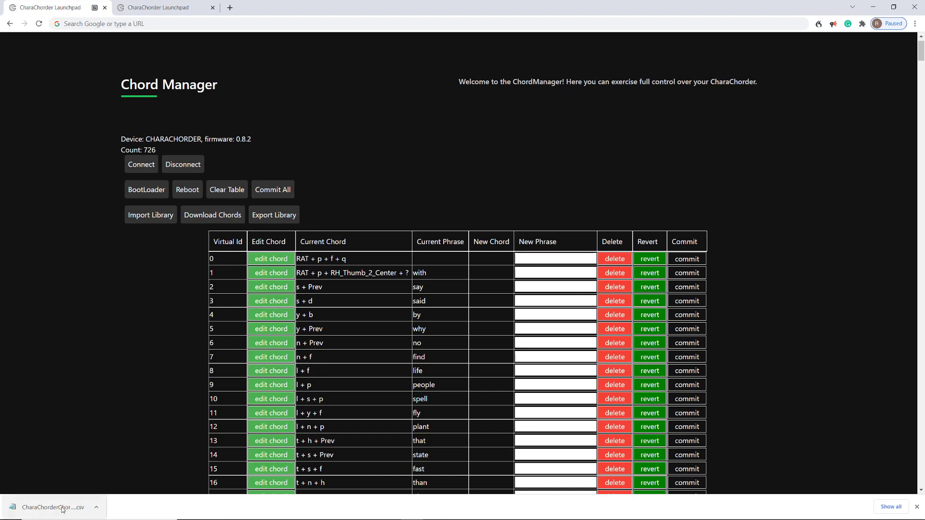
# - Open the file selection for importing a library, cancel it, and check the device's chord count
pyautogui.click(157, 224)
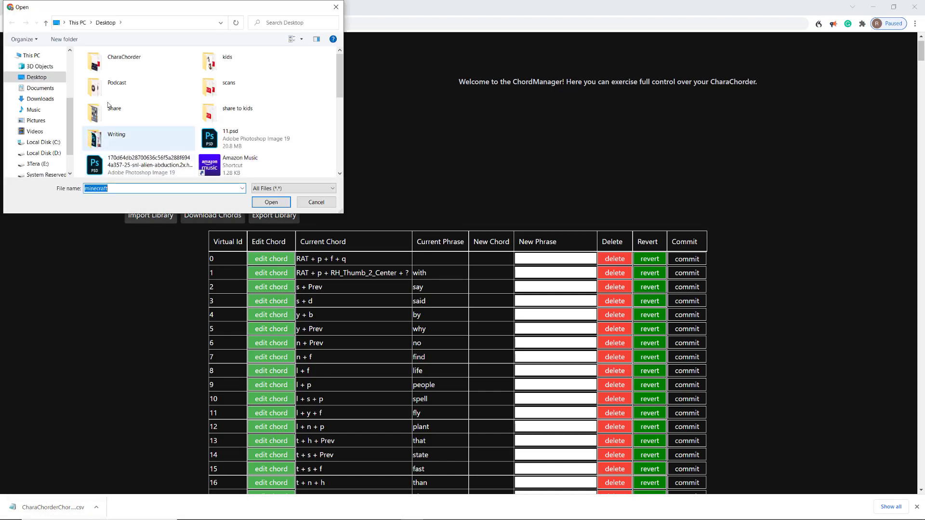
pyautogui.click(314, 203)
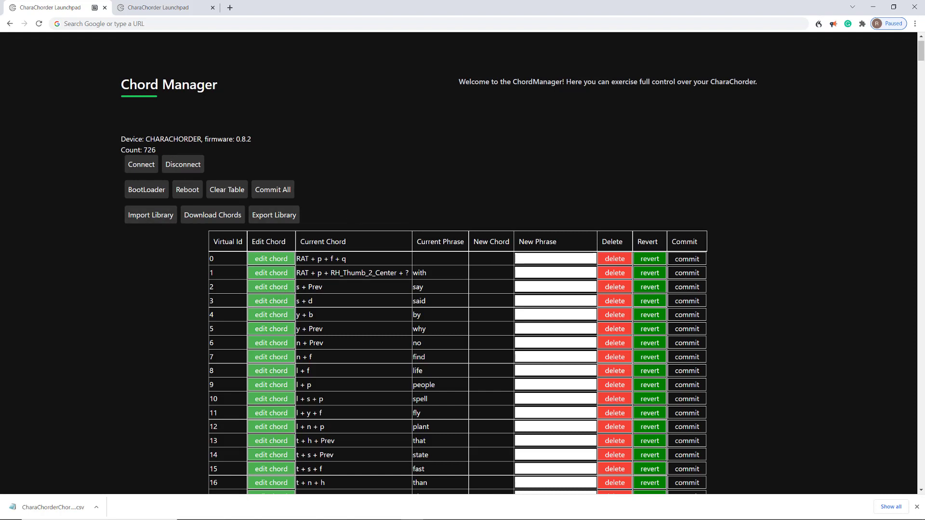
pyautogui.moveTo(142, 150); pyautogui.dragTo(171, 148)
pyautogui.click(345, 175)
pyautogui.moveTo(921, 51)
pyautogui.mouseDown()
pyautogui.moveTo(914, 479)
pyautogui.moveTo(921, 35)
pyautogui.mouseUp()
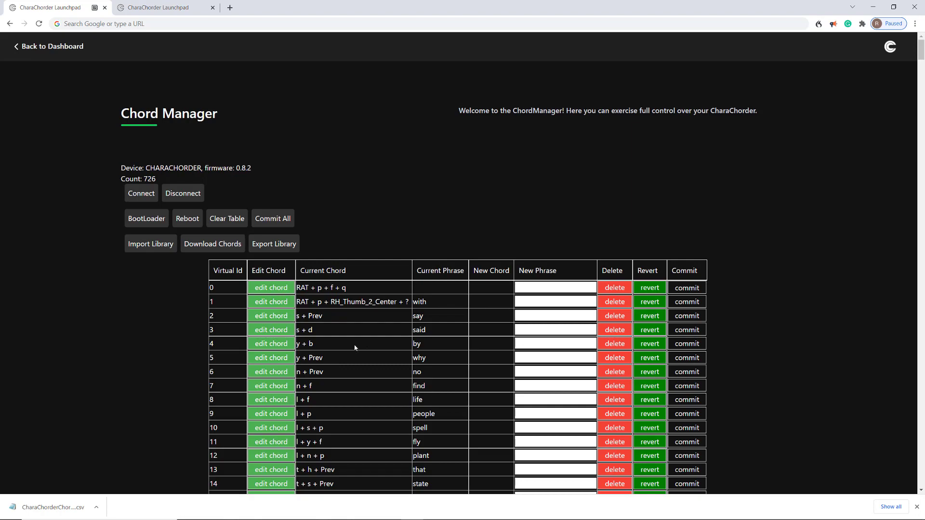
# - Look through the chord list and highlight the two neighbouring entries for the phrase "hand"
pyautogui.scroll(-8, 375, 371)
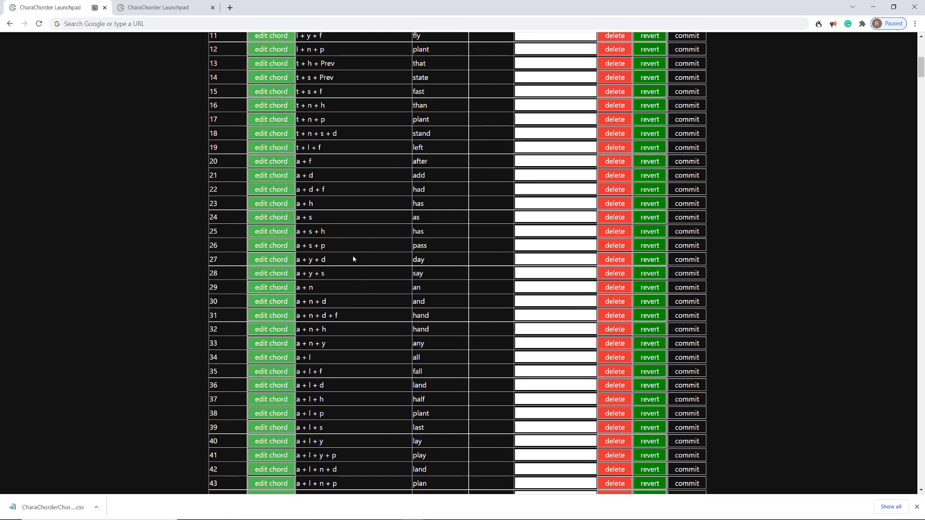
pyautogui.scroll(-4, 426, 325)
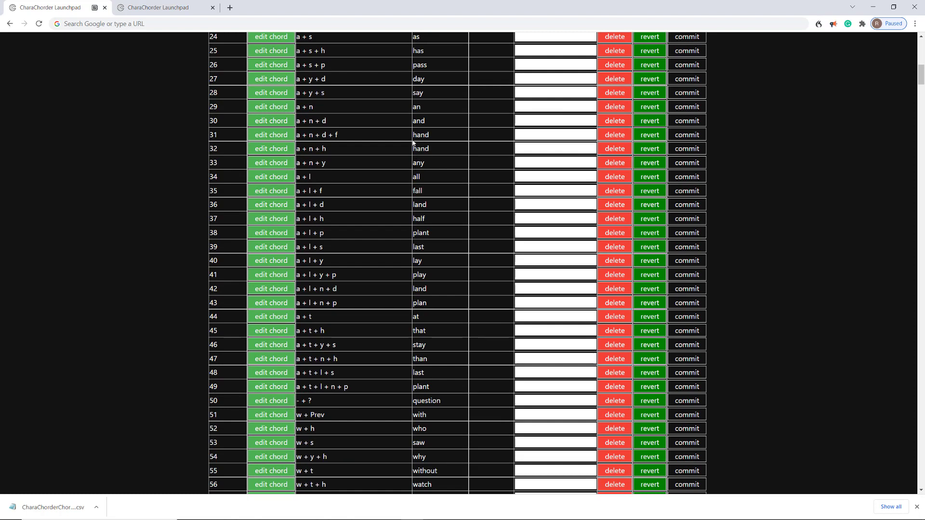
pyautogui.moveTo(413, 135); pyautogui.dragTo(430, 136)
pyautogui.keyDown('shift'); pyautogui.click(435, 146); pyautogui.keyUp('shift')
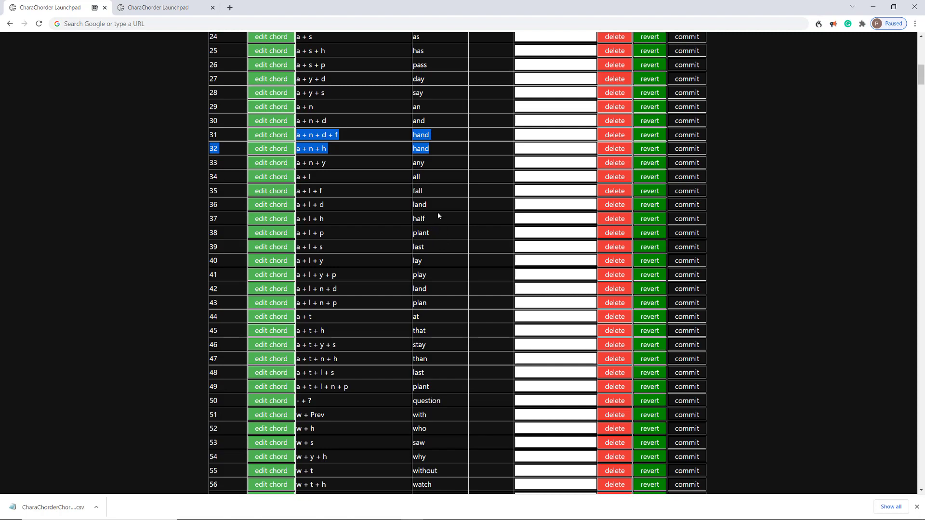
pyautogui.scroll(5, 419, 327)
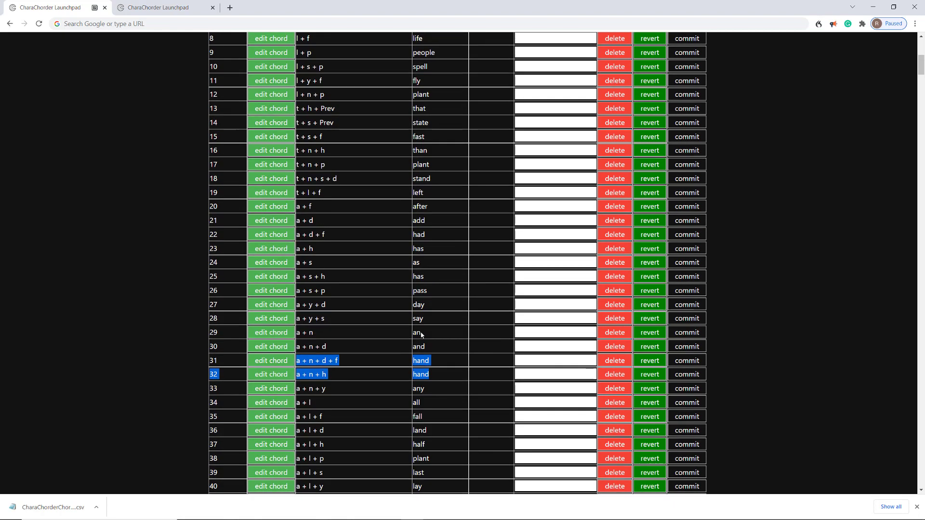
pyautogui.click(425, 333)
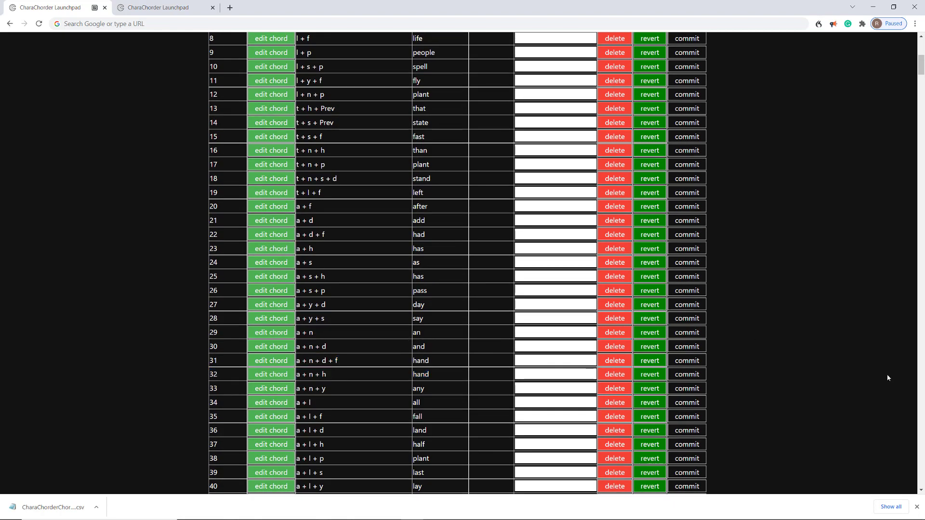
pyautogui.scroll(8, 880, 241)
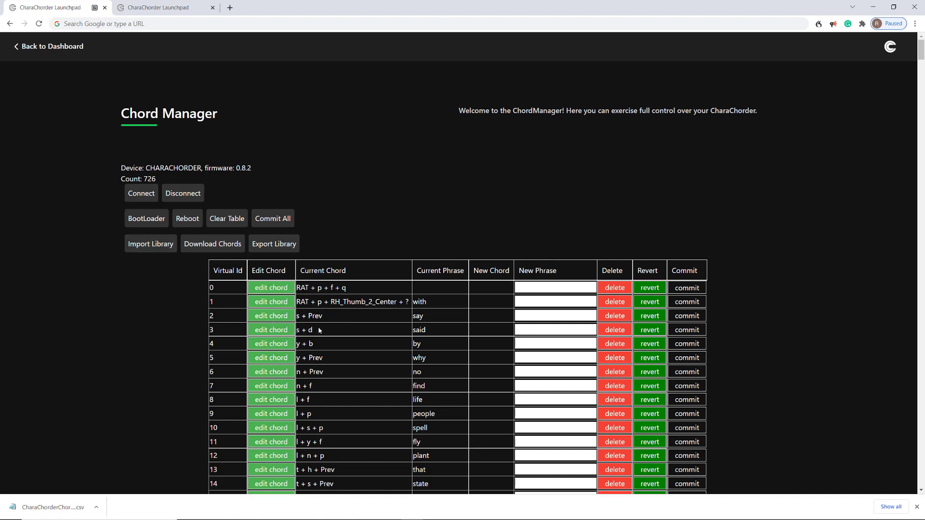
# - Highlight the s + d chord and its row to review the entry for "said"
pyautogui.moveTo(297, 332); pyautogui.dragTo(316, 336)
pyautogui.click(149, 280)
pyautogui.moveTo(299, 329); pyautogui.dragTo(718, 330)
pyautogui.moveTo(653, 333); pyautogui.dragTo(508, 330)
pyautogui.click(506, 332)
# - Locate the Chord Manager entry in the chord list and highlight its row
pyautogui.moveTo(920, 48); pyautogui.dragTo(874, 122)
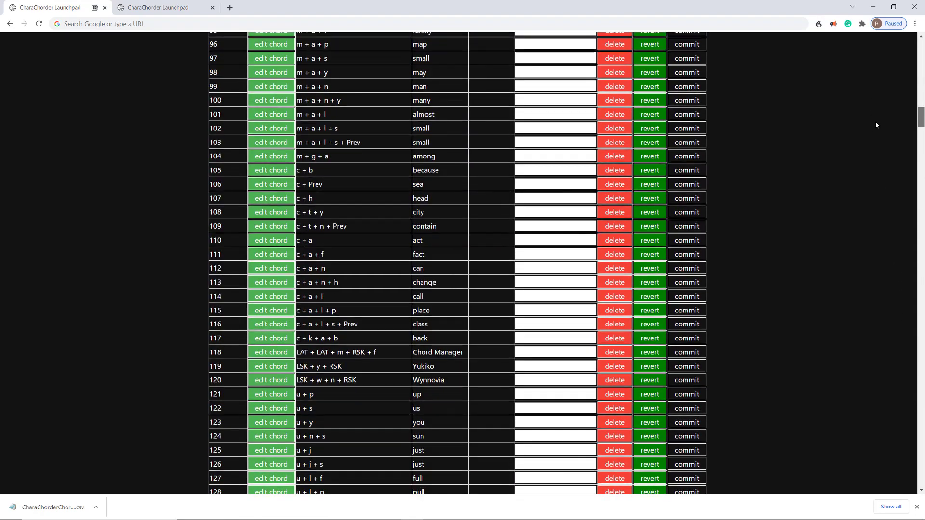
pyautogui.moveTo(316, 352); pyautogui.dragTo(546, 366)
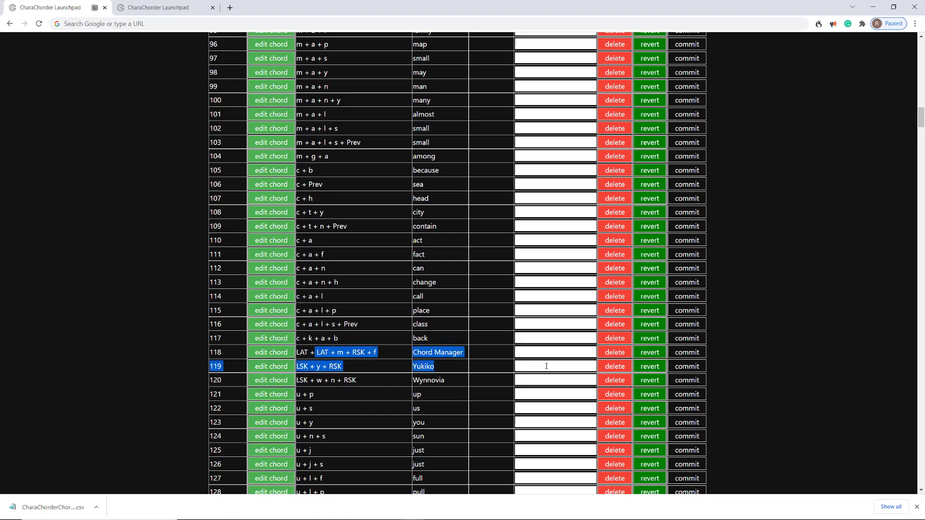
# - Delete the Chord Manager chord from the device's library and commit the deletion
pyautogui.click(577, 353)
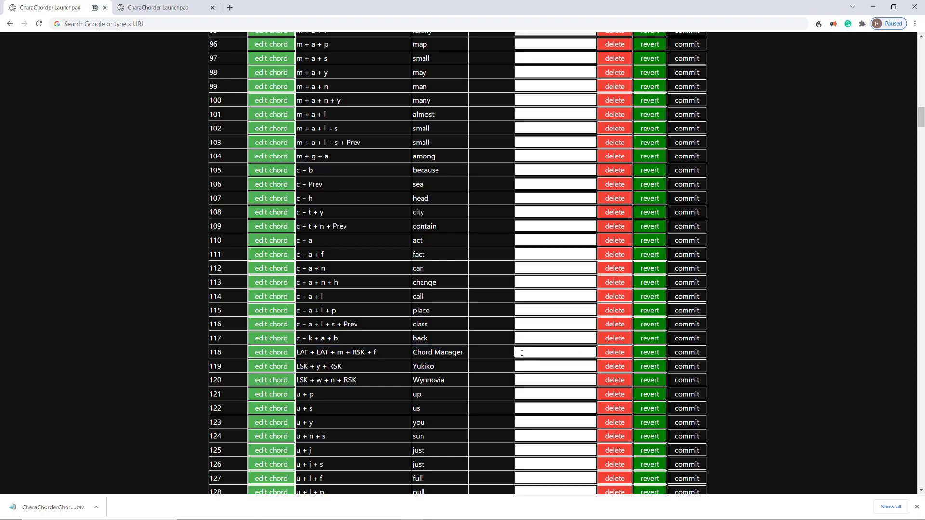
pyautogui.click(622, 354)
pyautogui.click(686, 353)
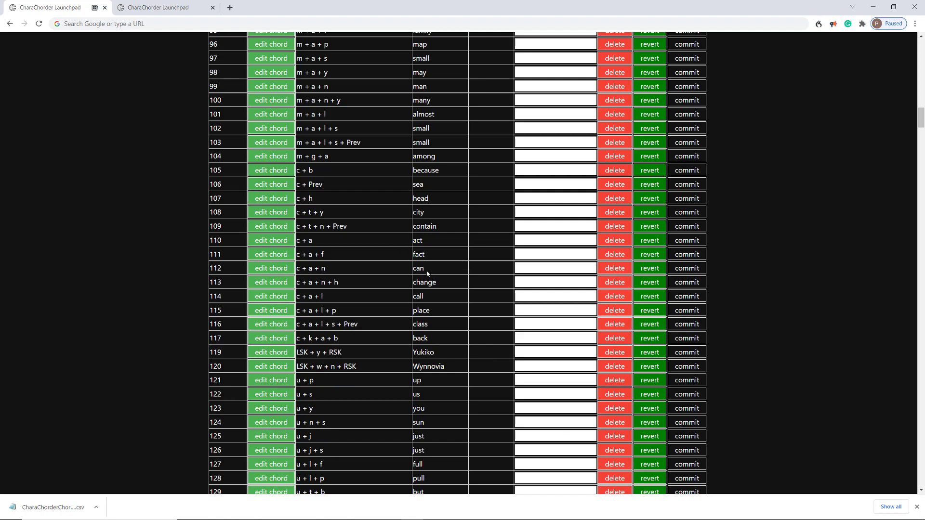
# - Leave and reopen the Chord Manager page, and reconnect the CharaChorder to check its chord count
pyautogui.scroll(-17, 460, 369)
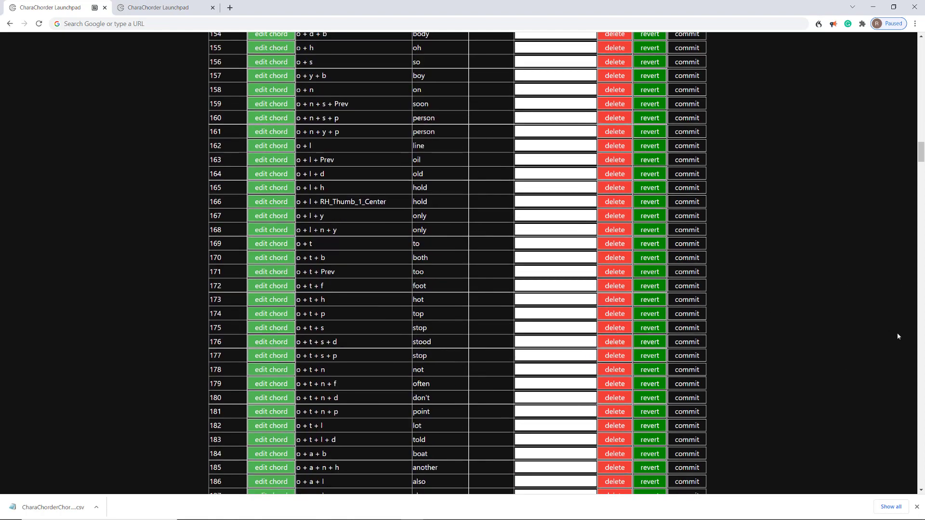
pyautogui.moveTo(920, 151); pyautogui.dragTo(920, 46)
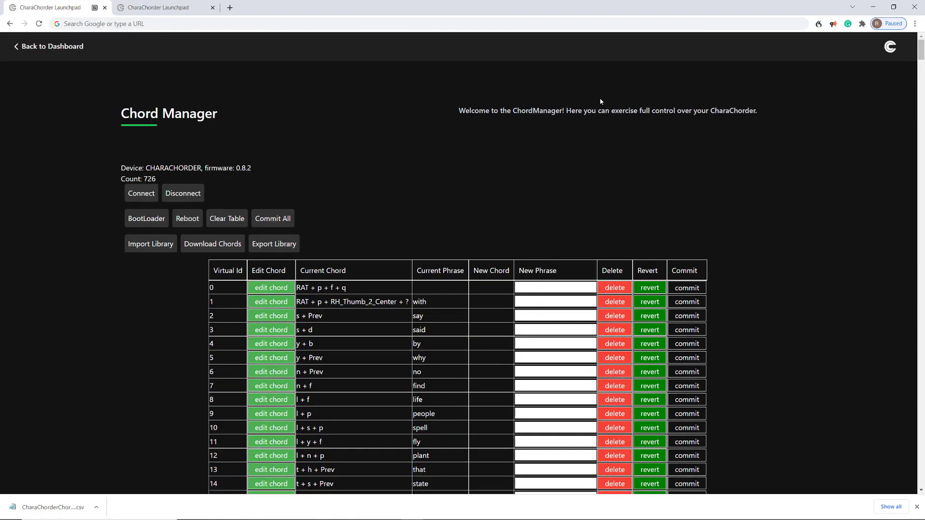
pyautogui.click(77, 48)
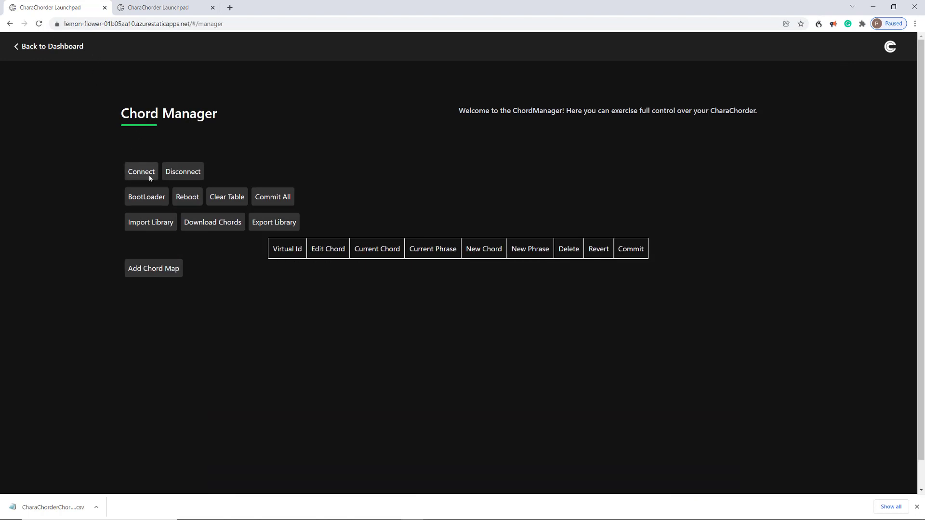
pyautogui.click(145, 173)
pyautogui.click(114, 79)
pyautogui.click(189, 210)
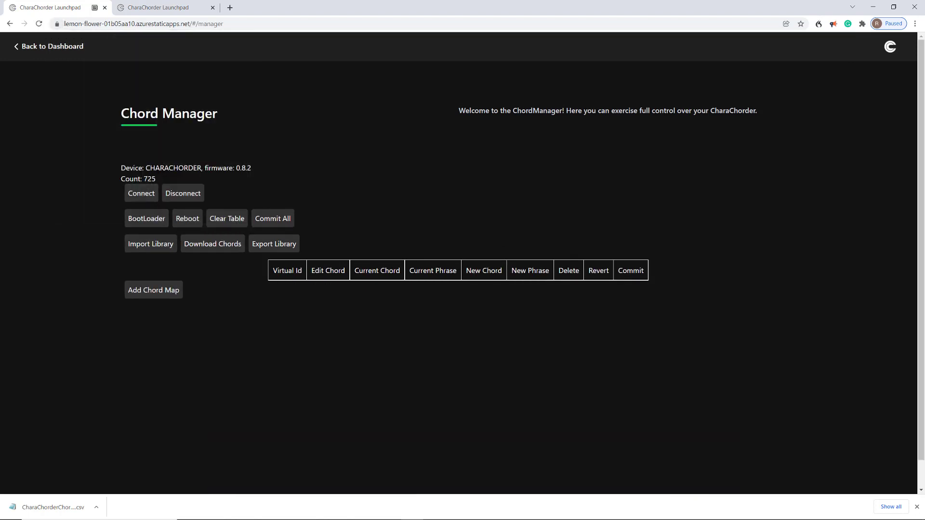